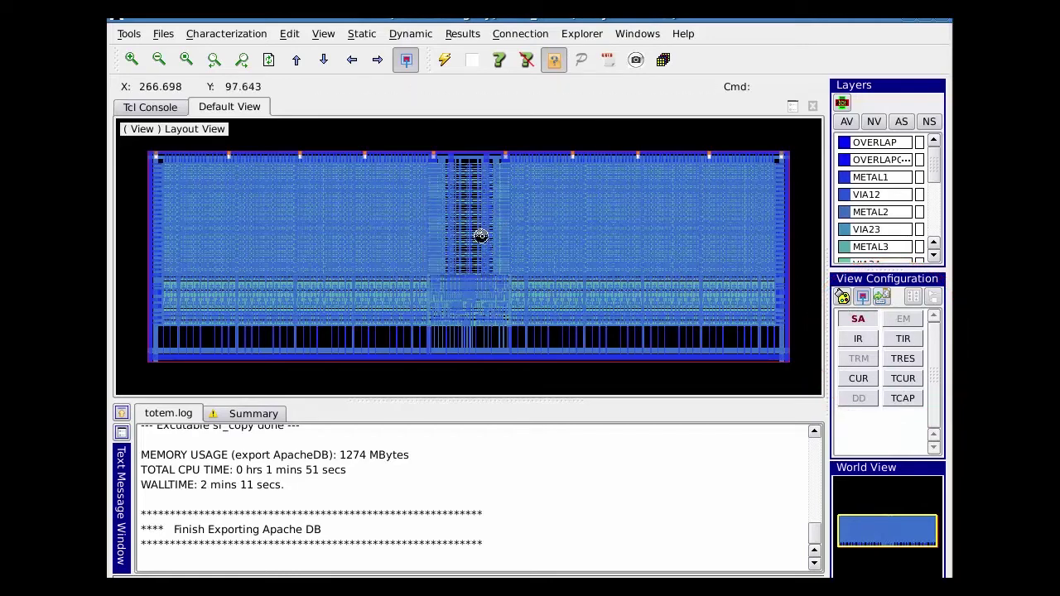
# - Import cell_mmx.gds from the Files menu and zoom in on its shapes over the power grid
pyautogui.click(163, 34)
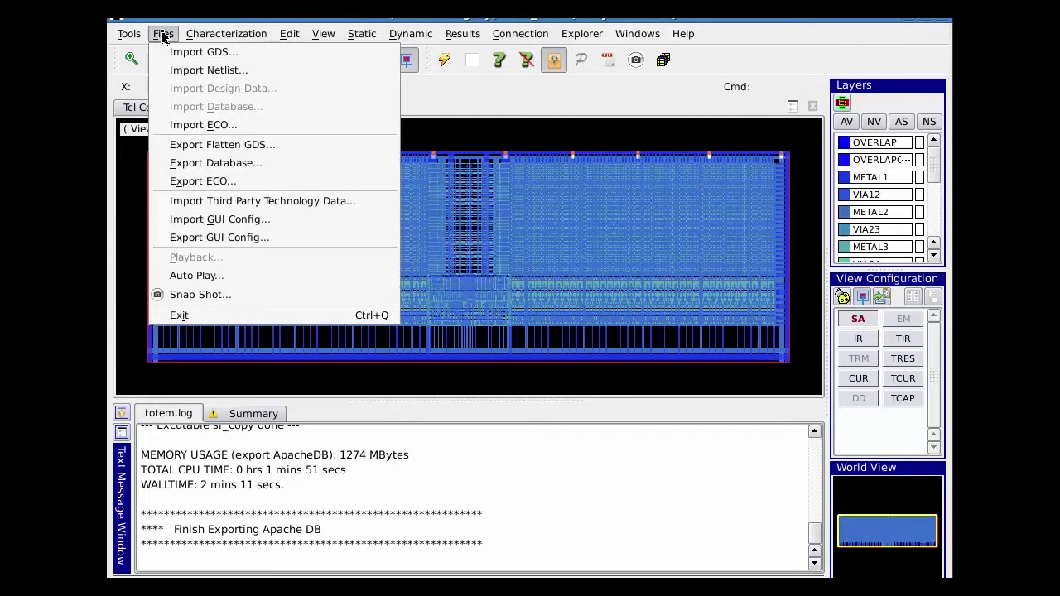
pyautogui.click(202, 51)
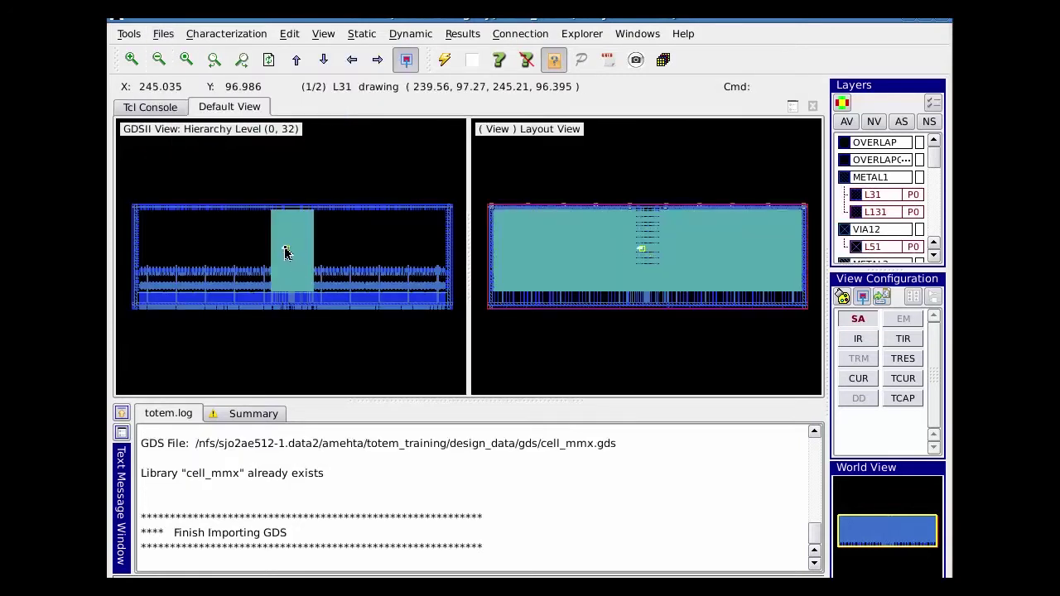
pyautogui.scroll(5, 306, 276)
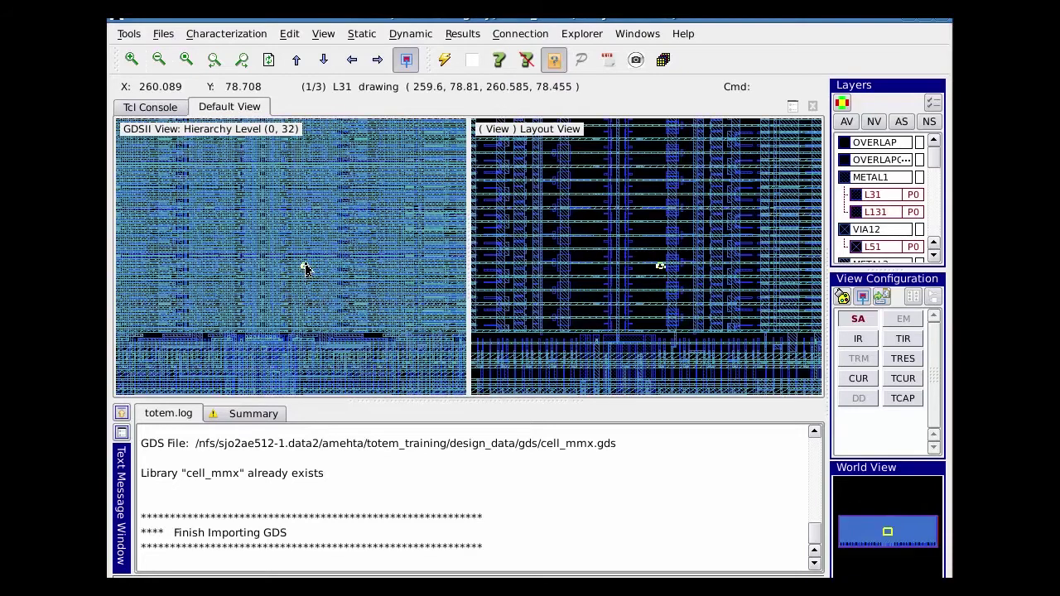
pyautogui.scroll(3, 323, 288)
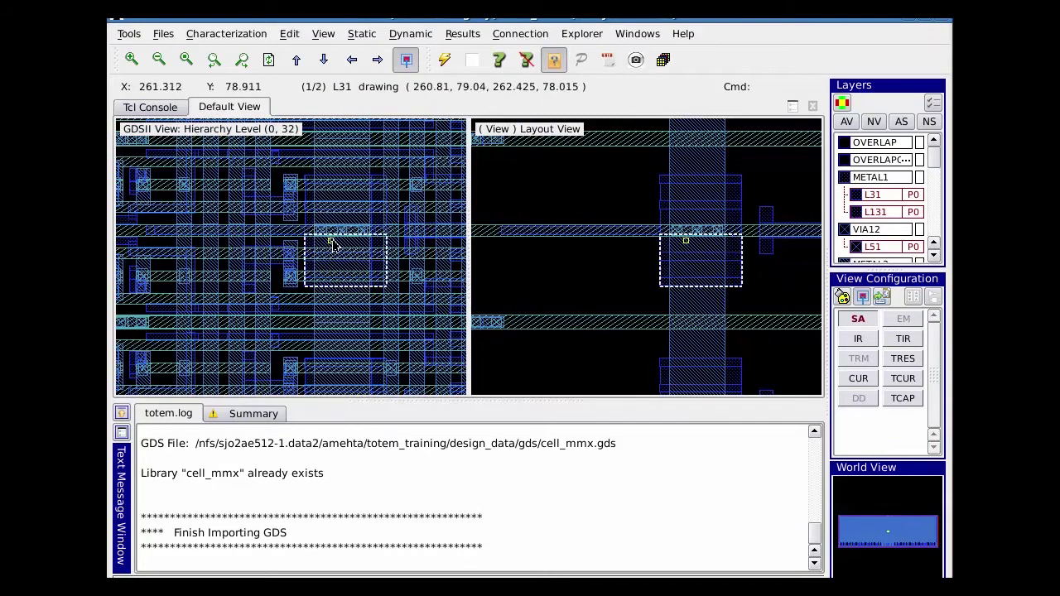
pyautogui.click(163, 34)
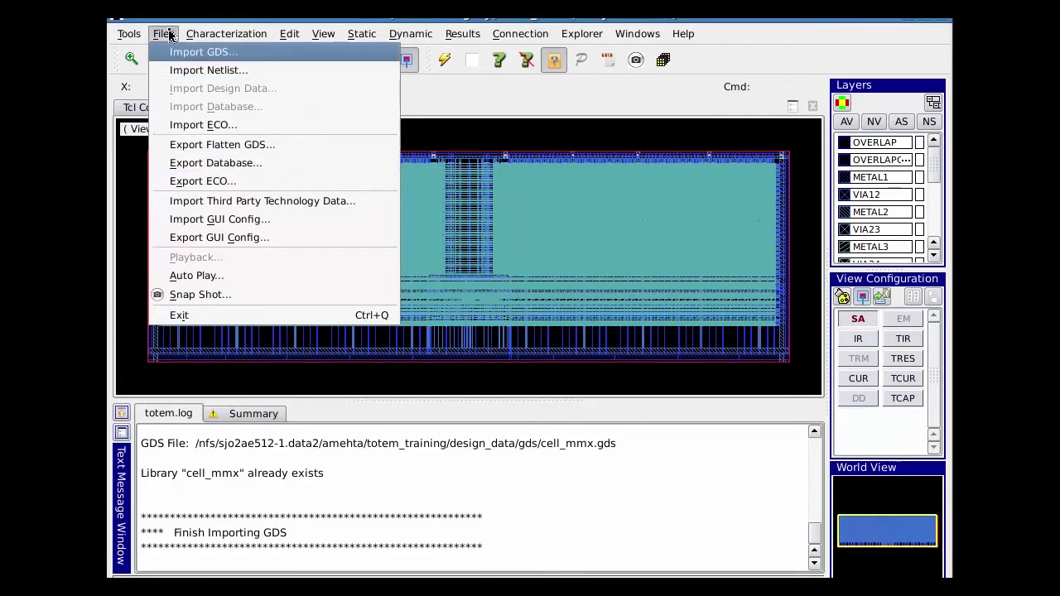
# - Measure the 0.599 spacing between two wires with an Edit > Create Ruler measurement
pyautogui.click(288, 33)
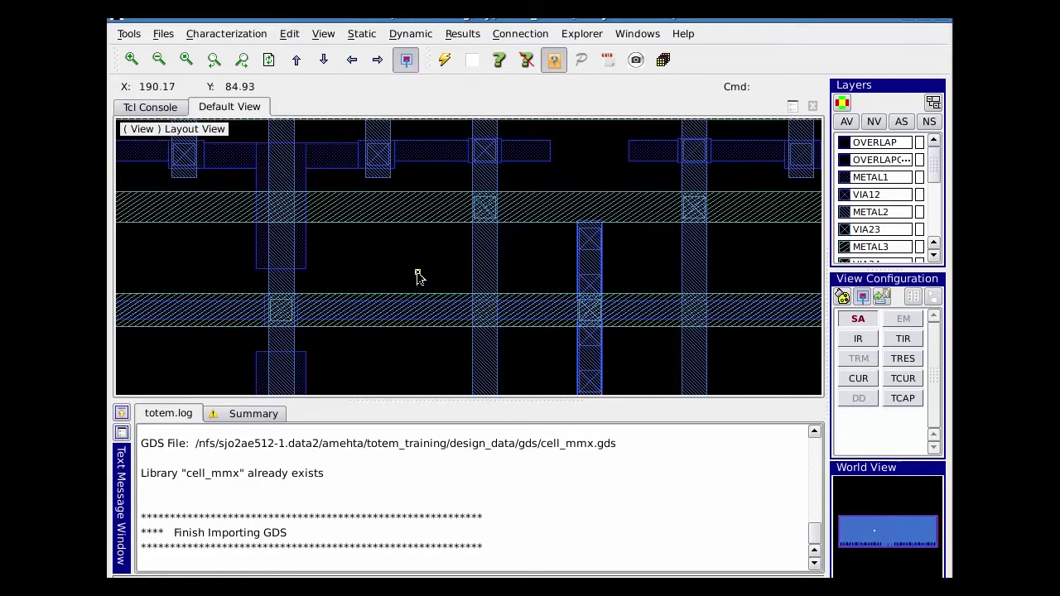
pyautogui.click(402, 224)
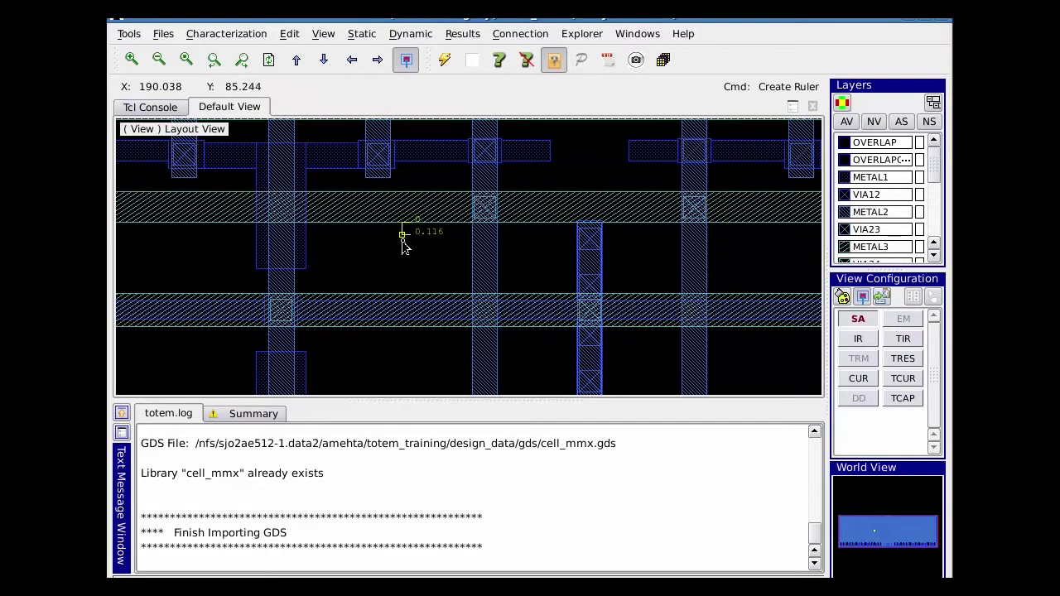
pyautogui.click(402, 293)
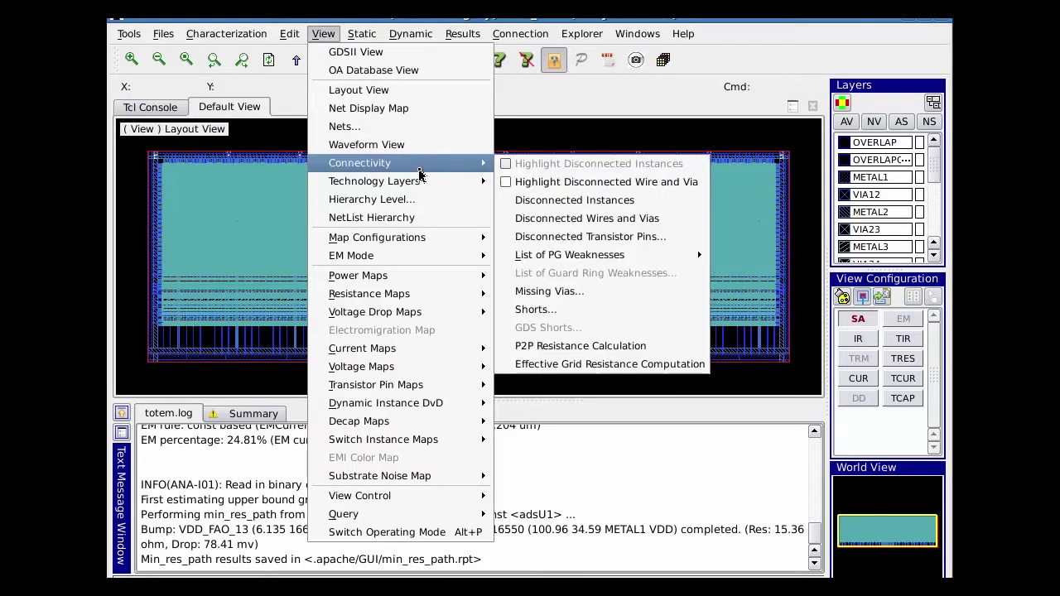
# - Uncheck the VSS ground net in View > Nets and apply, leaving only VDD visible
pyautogui.click(384, 128)
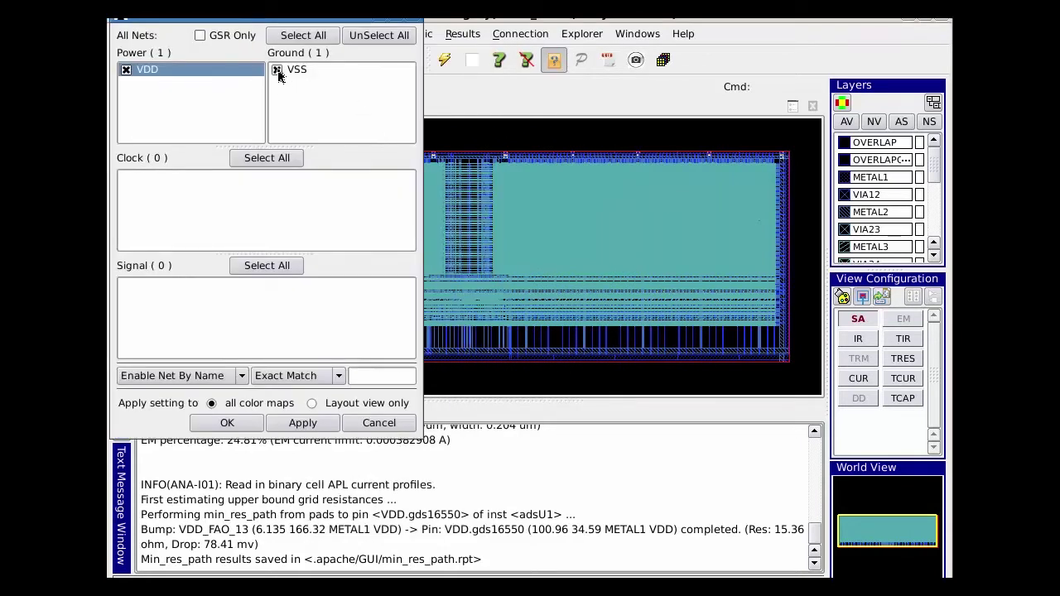
pyautogui.click(277, 71)
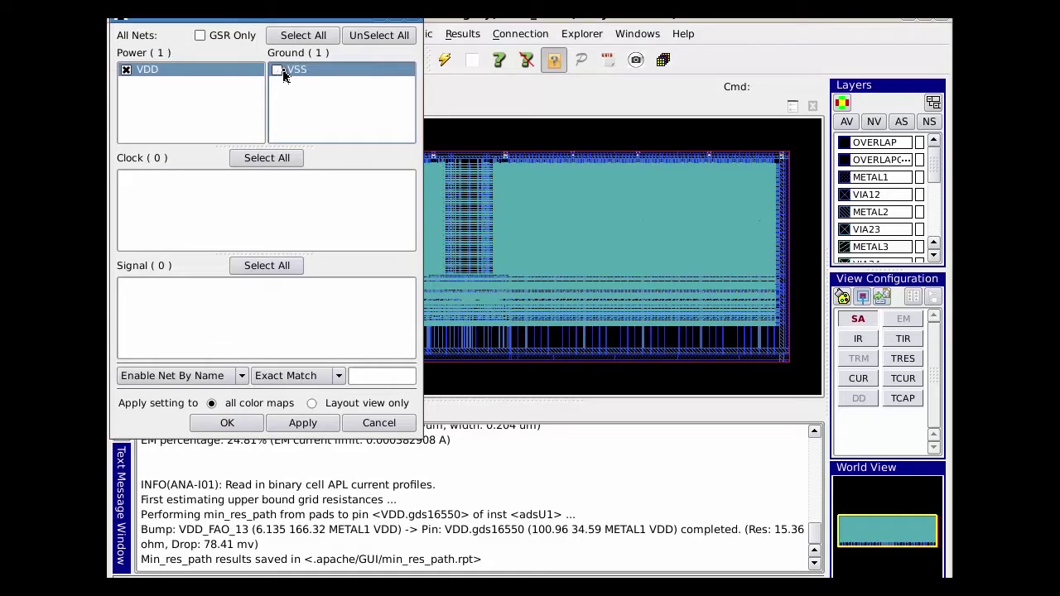
pyautogui.click(311, 425)
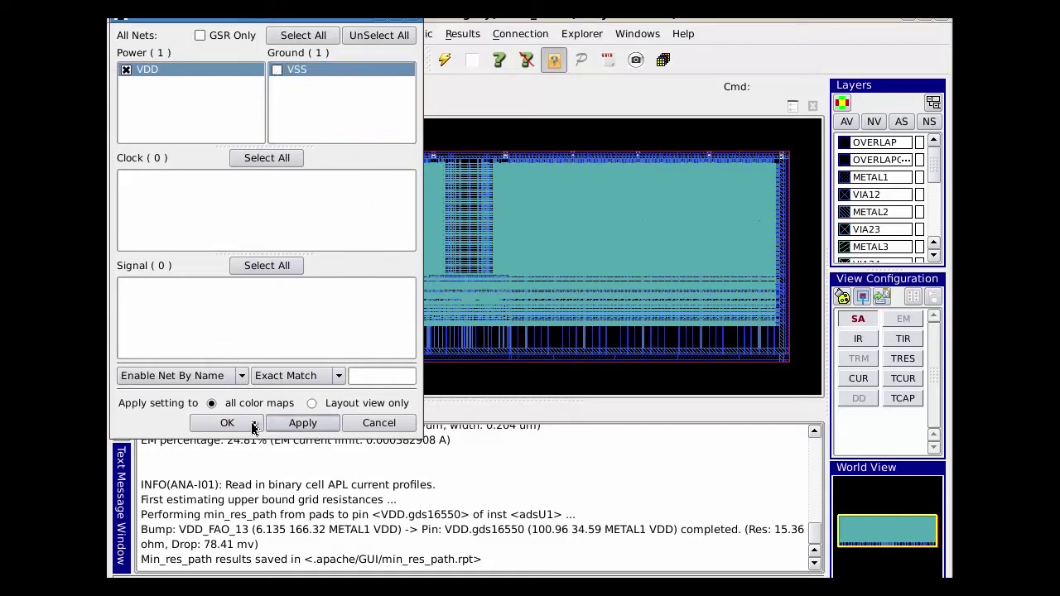
pyautogui.click(234, 423)
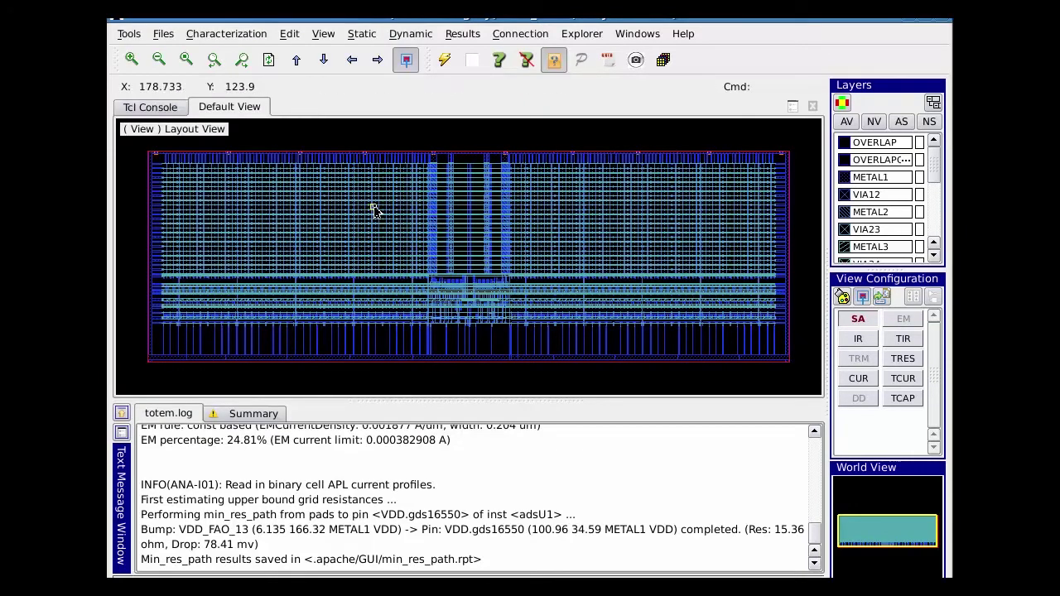
# - Query the 36-Ohm VSS METAL2 wire, then choose Display Nets > Exclude unselected nets
pyautogui.scroll(5, 377, 203)
pyautogui.click(365, 267)
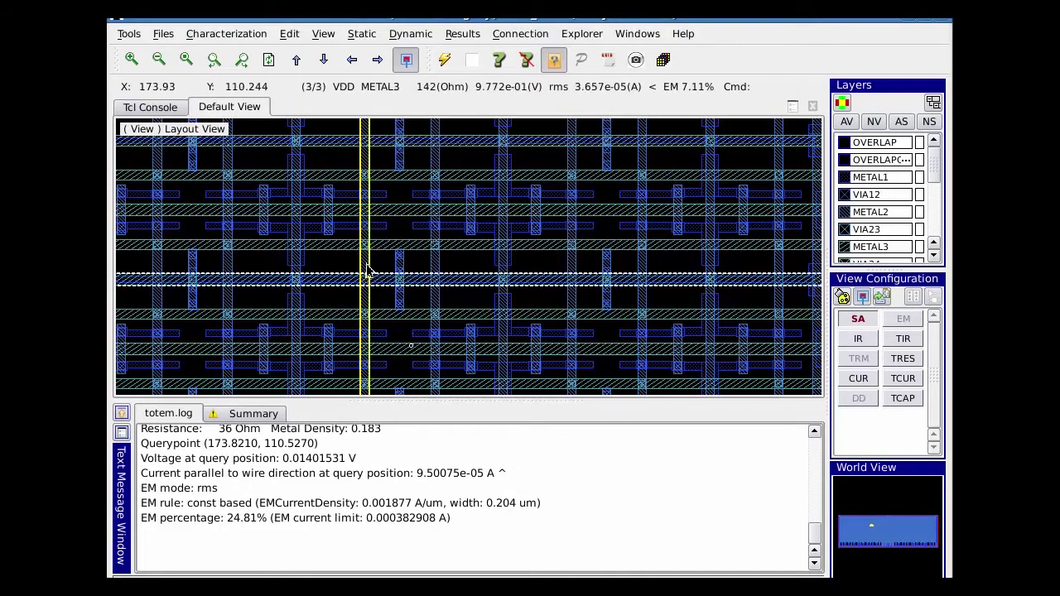
pyautogui.middleClick(365, 265)
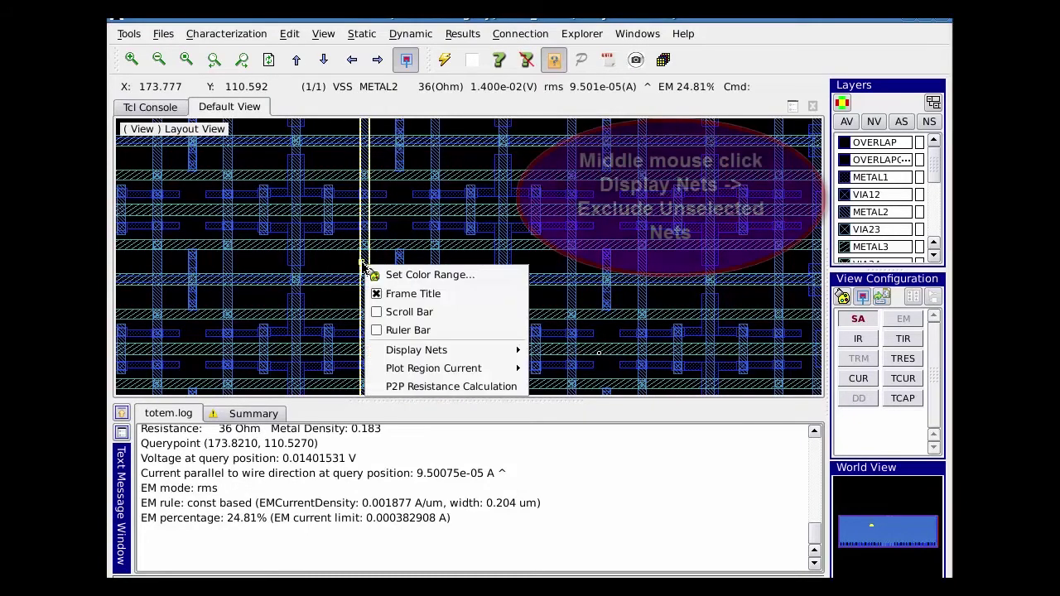
pyautogui.moveTo(422, 352)
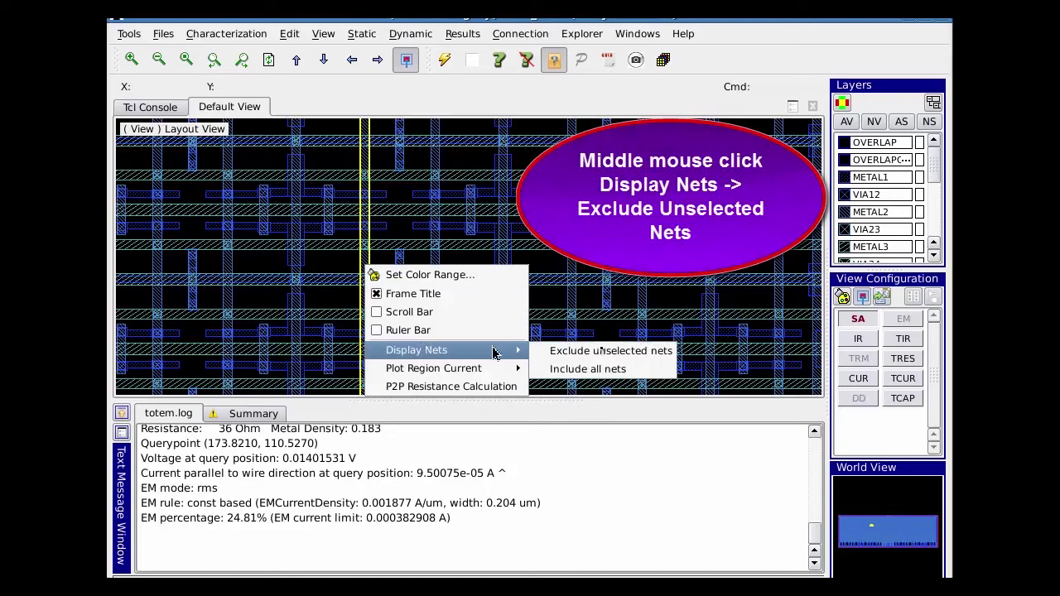
pyautogui.click(589, 351)
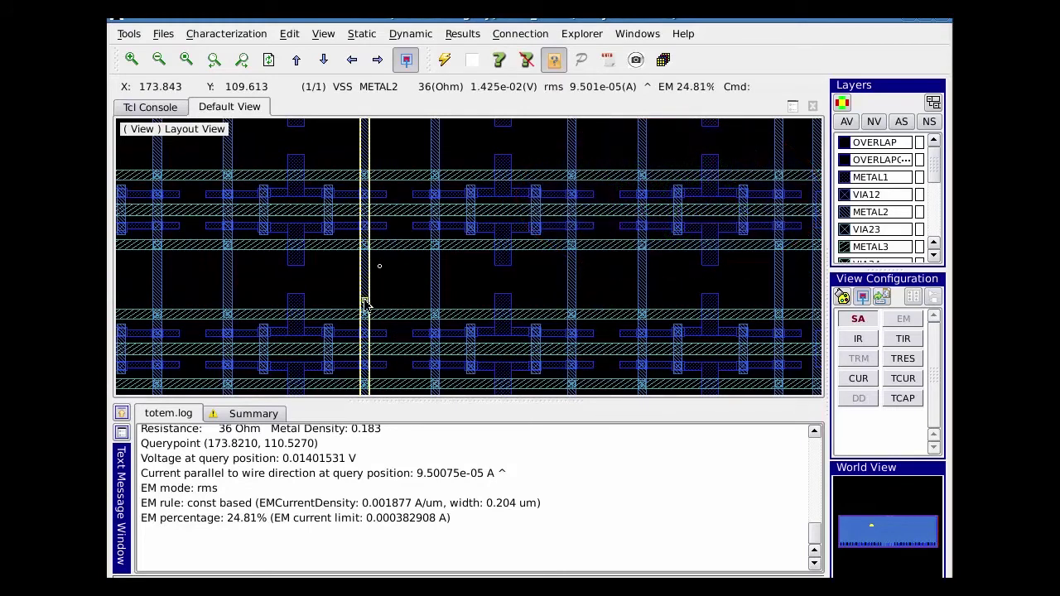
pyautogui.scroll(2, 351, 479)
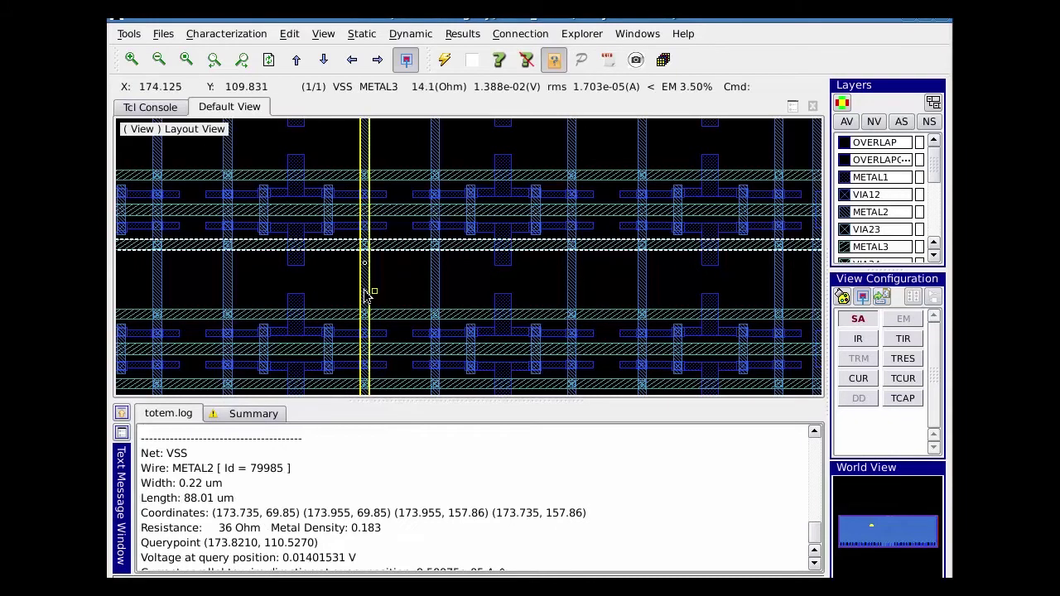
# - Open the waveform viewer's List of Worst Transistor Pin Voltages
pyautogui.click(323, 33)
pyautogui.moveTo(371, 259)
pyautogui.moveTo(404, 247)
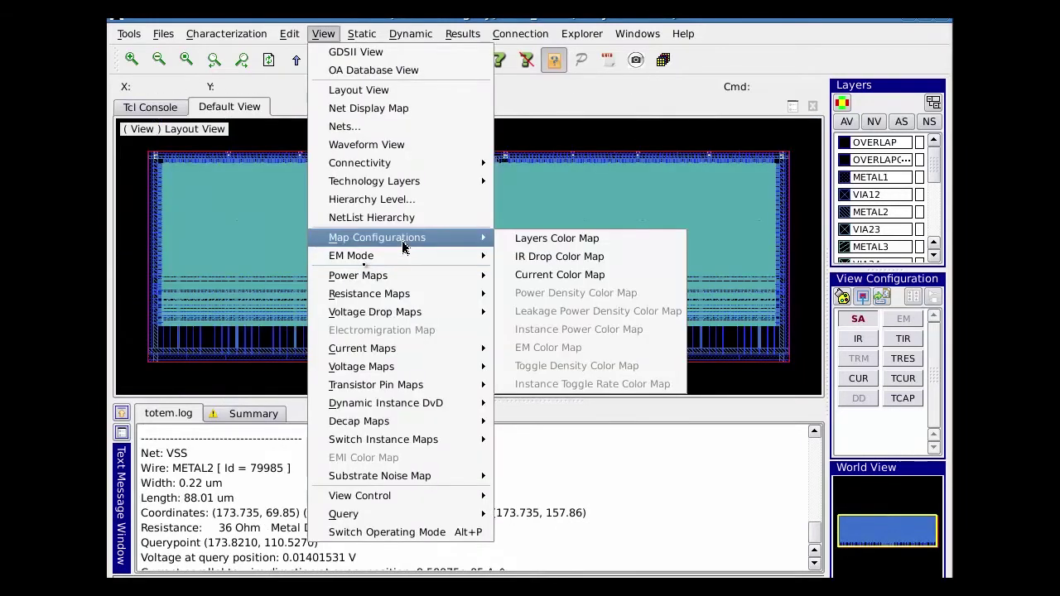
pyautogui.moveTo(392, 279)
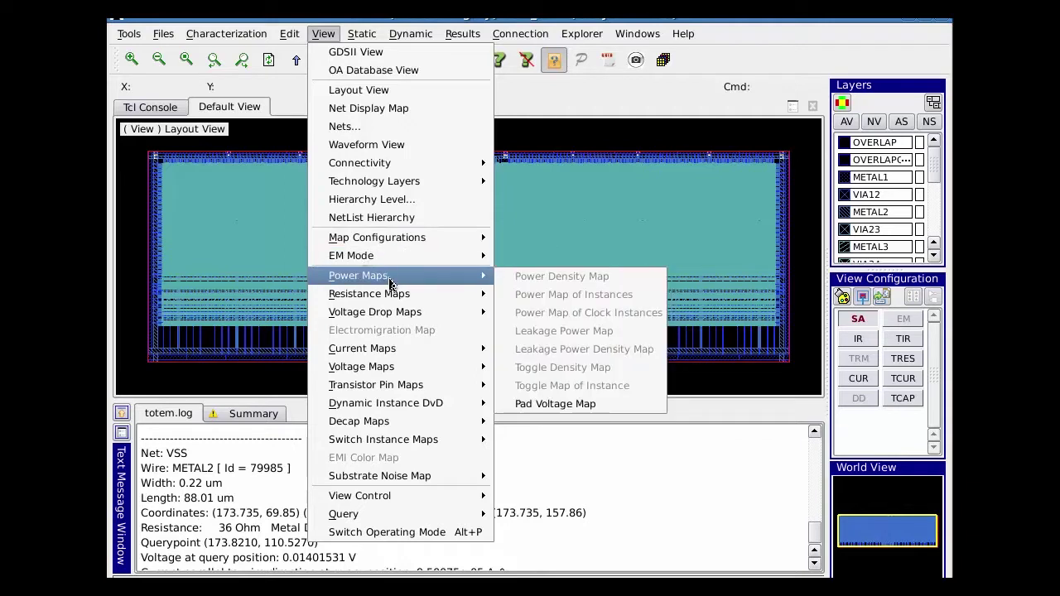
pyautogui.moveTo(393, 302)
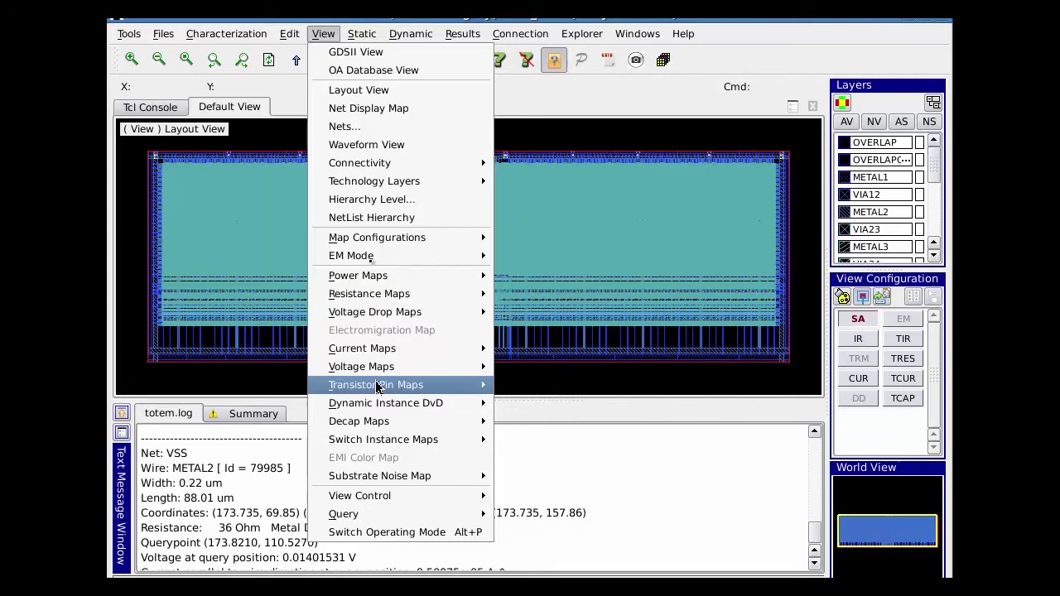
pyautogui.moveTo(376, 389)
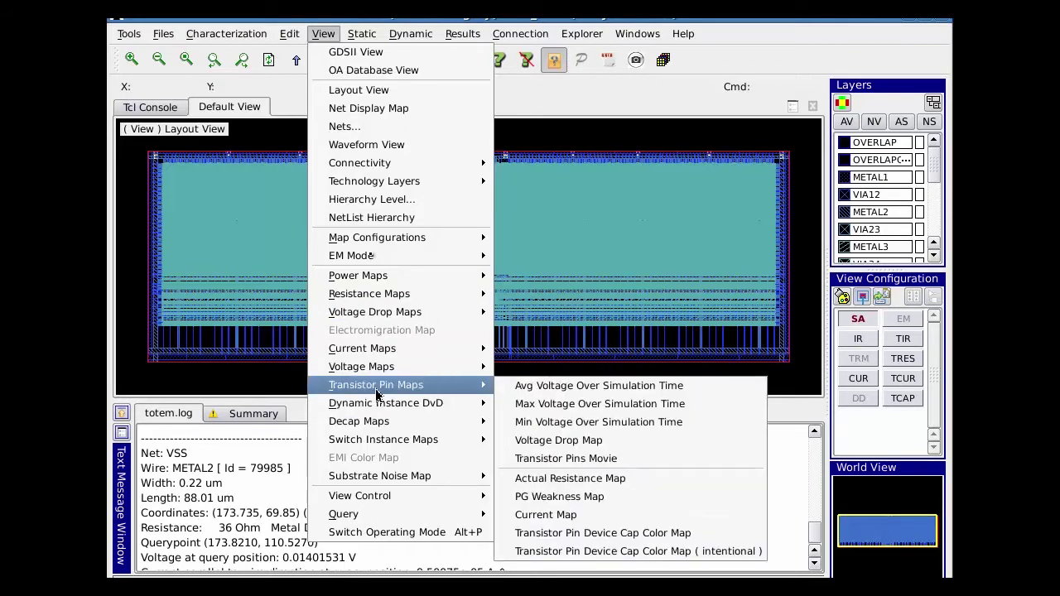
pyautogui.click(390, 145)
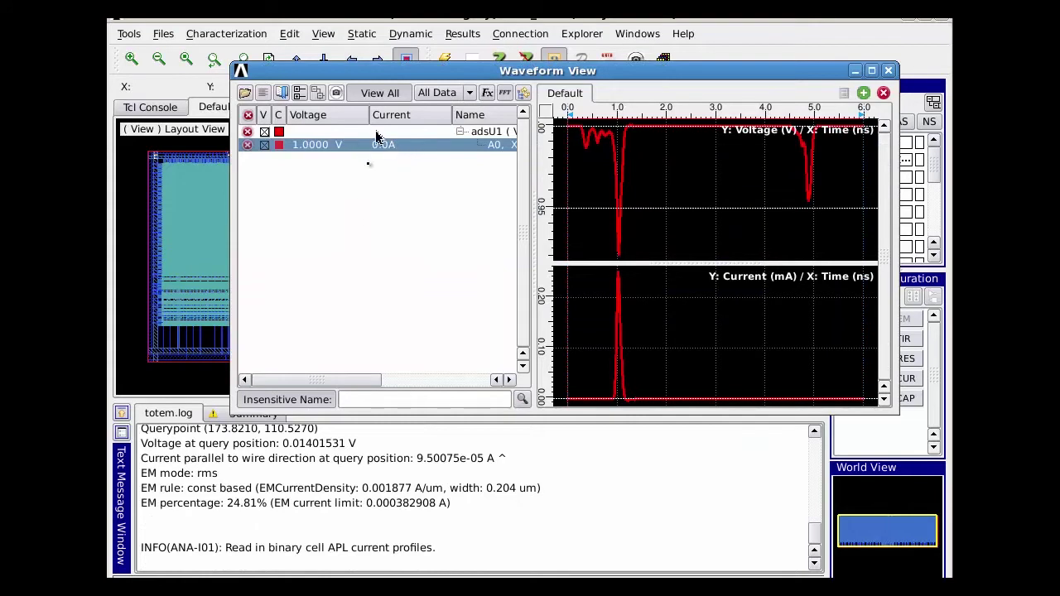
pyautogui.click(282, 94)
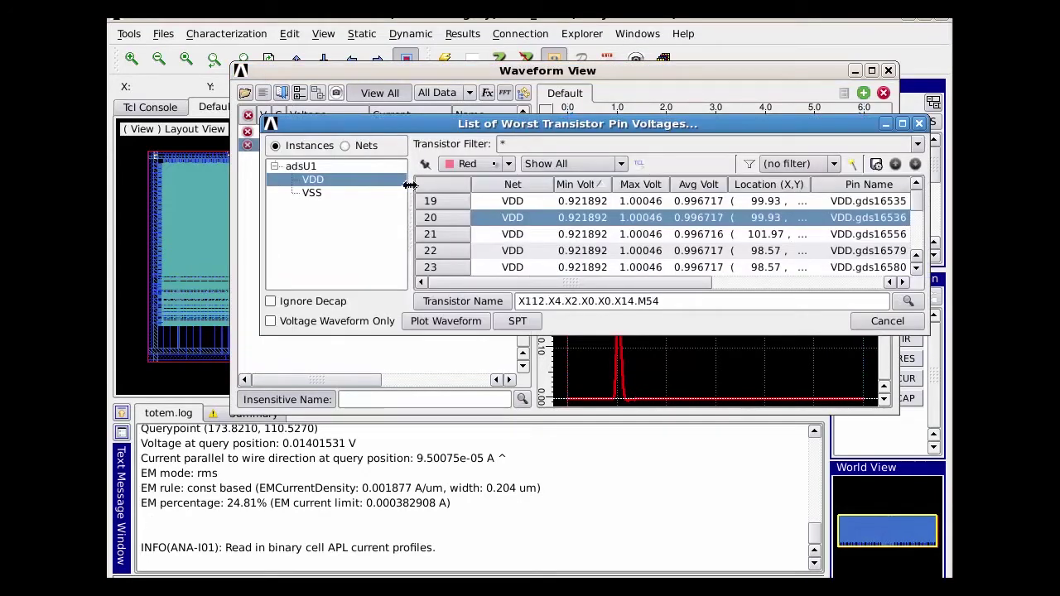
# - Plot only the voltage waveform of transistor M78's VDD pin (row 21)
pyautogui.click(543, 238)
pyautogui.click(545, 252)
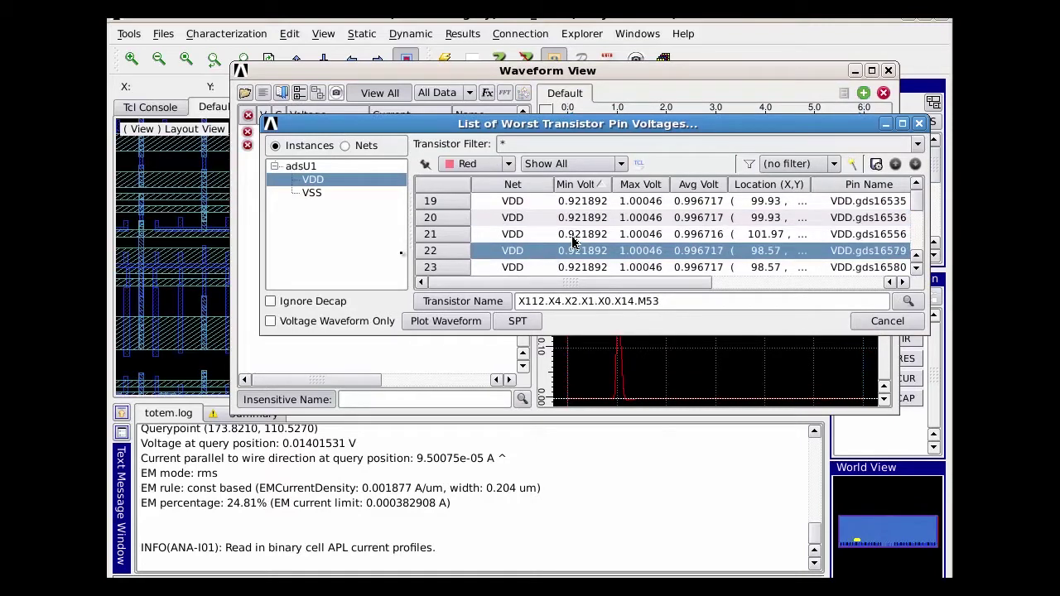
pyautogui.click(576, 237)
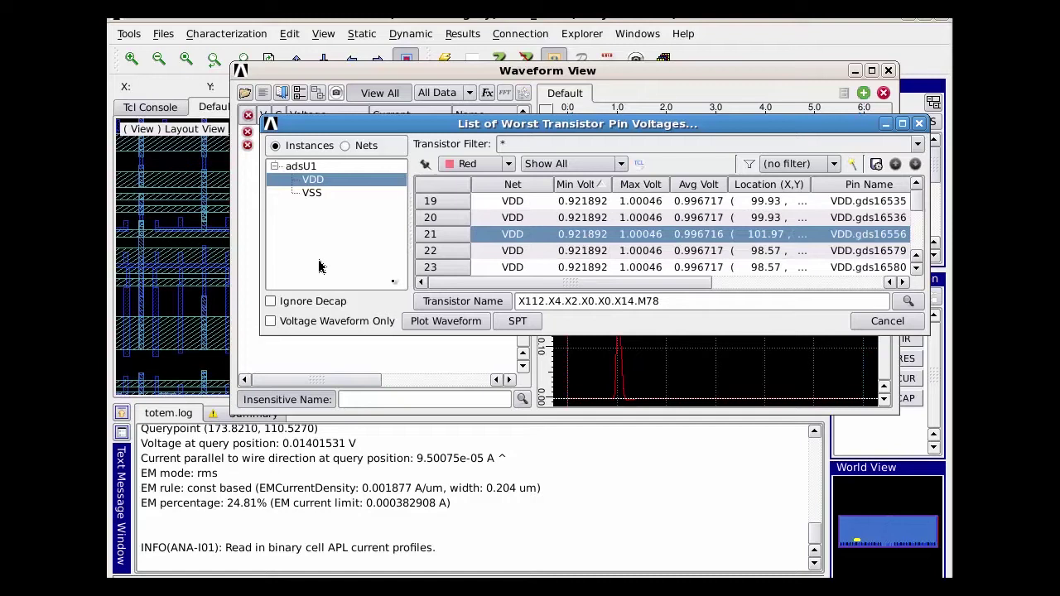
pyautogui.click(270, 321)
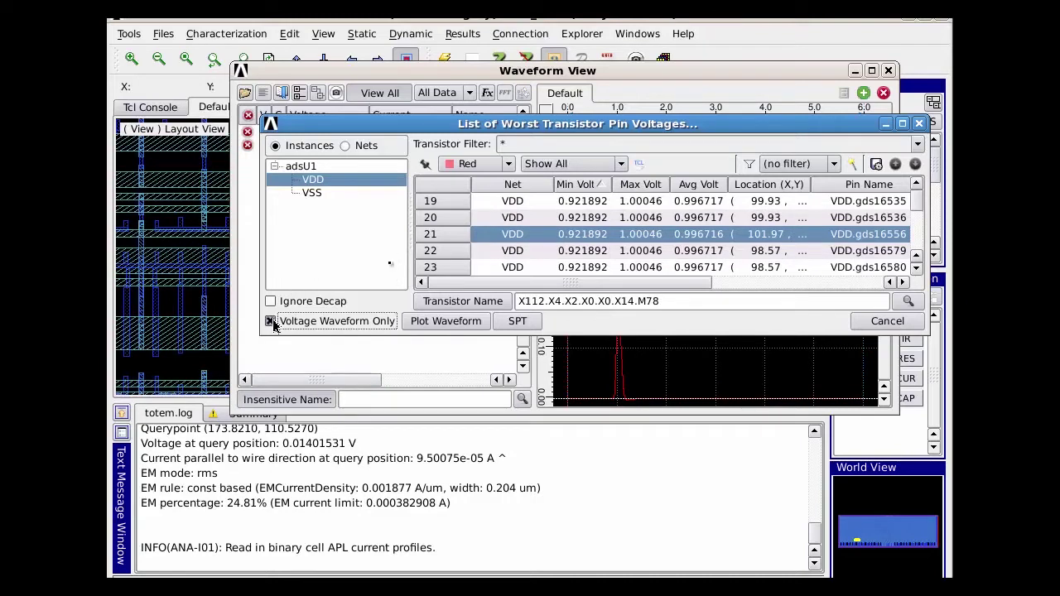
pyautogui.click(443, 327)
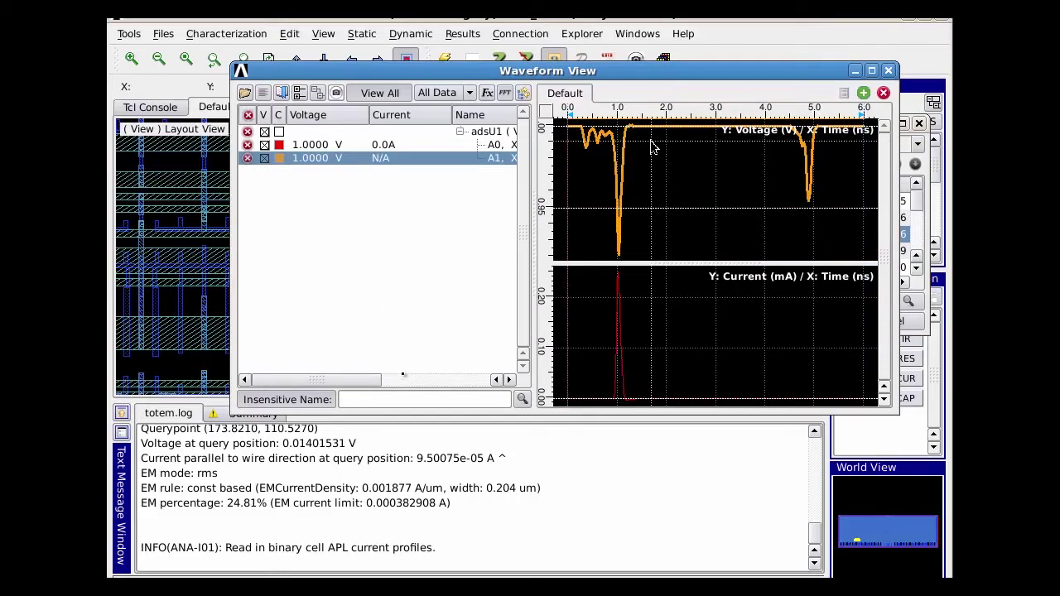
pyautogui.click(462, 33)
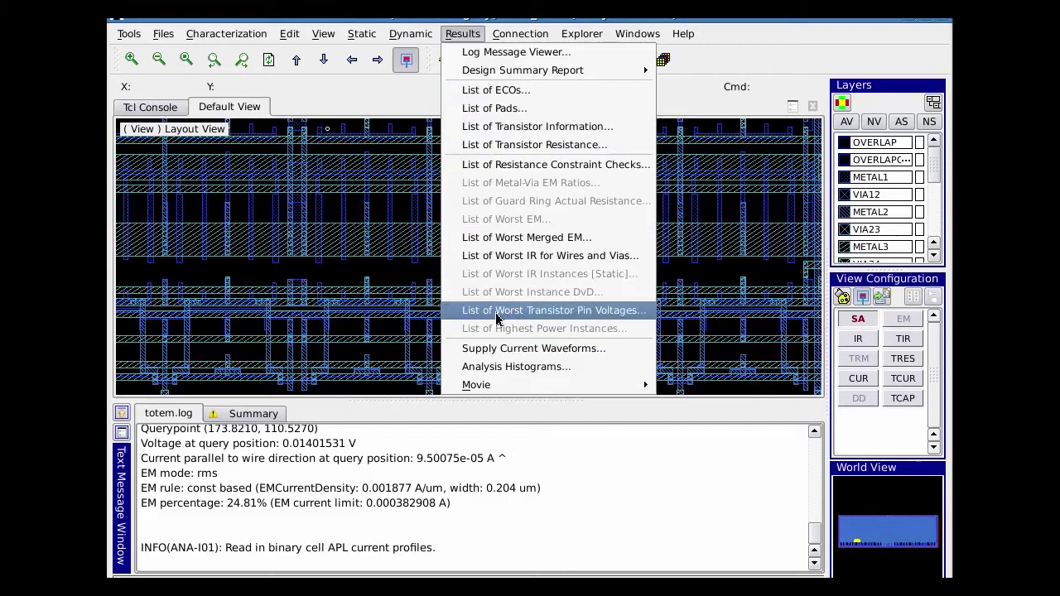
# - Run SPT on M72's VDD.gds16550 pin (row 2) and review its per-point resistance and drop table
pyautogui.click(569, 315)
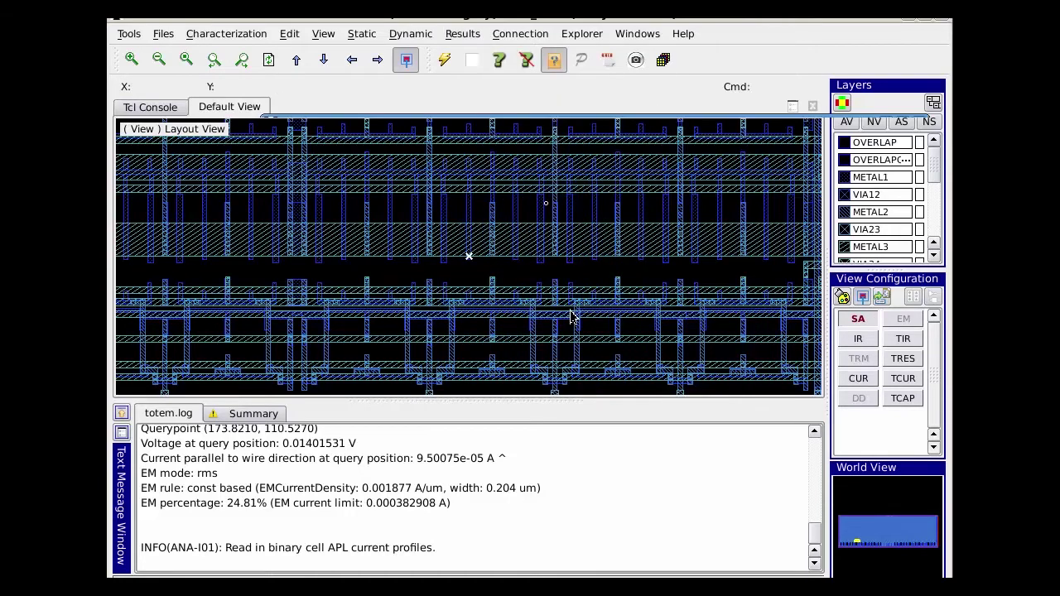
pyautogui.click(574, 240)
pyautogui.click(575, 222)
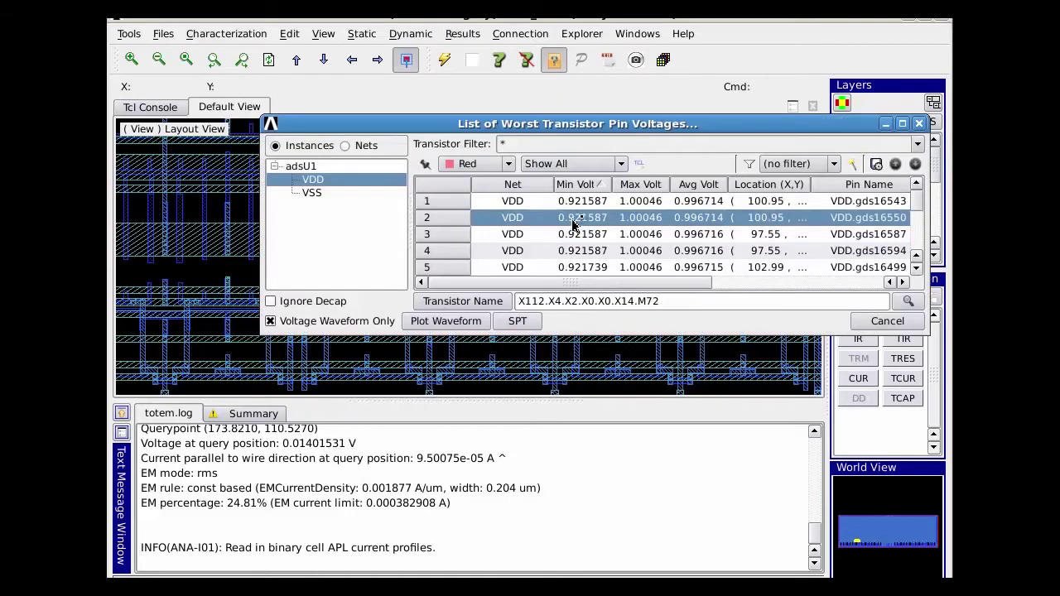
pyautogui.click(515, 322)
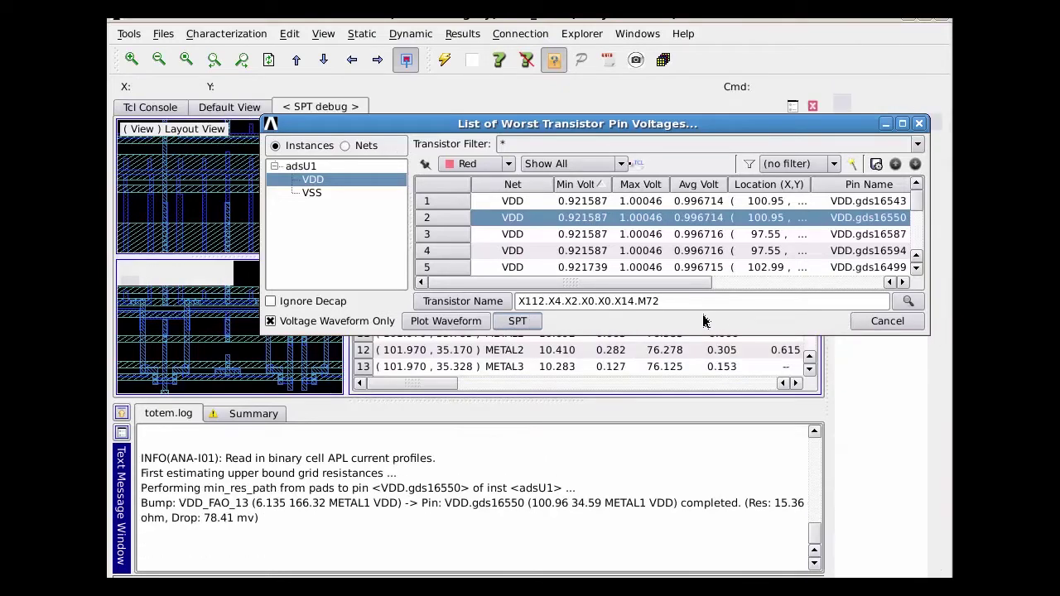
pyautogui.click(884, 321)
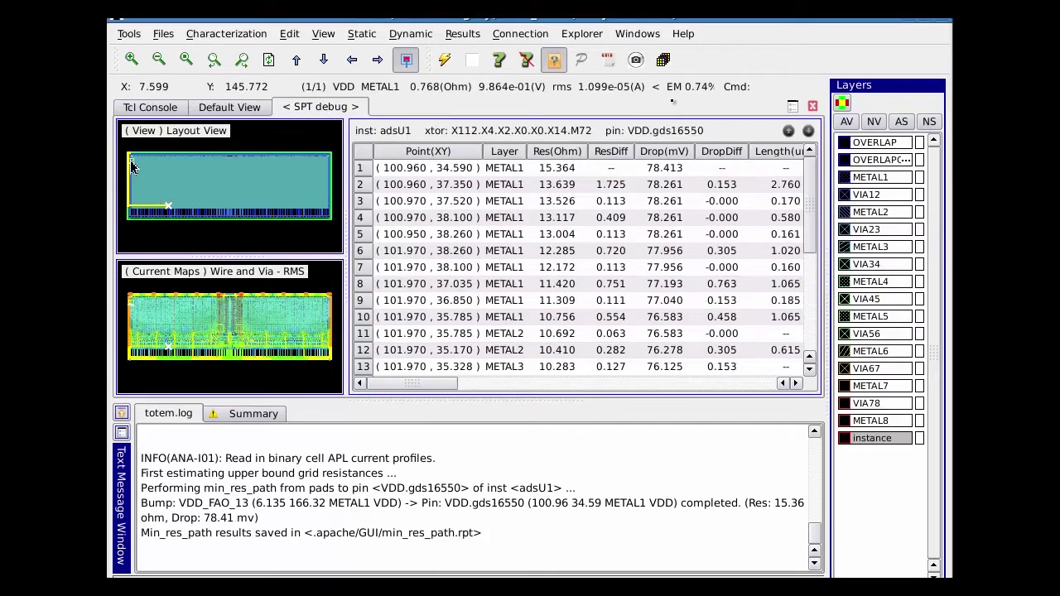
pyautogui.scroll(1, 170, 196)
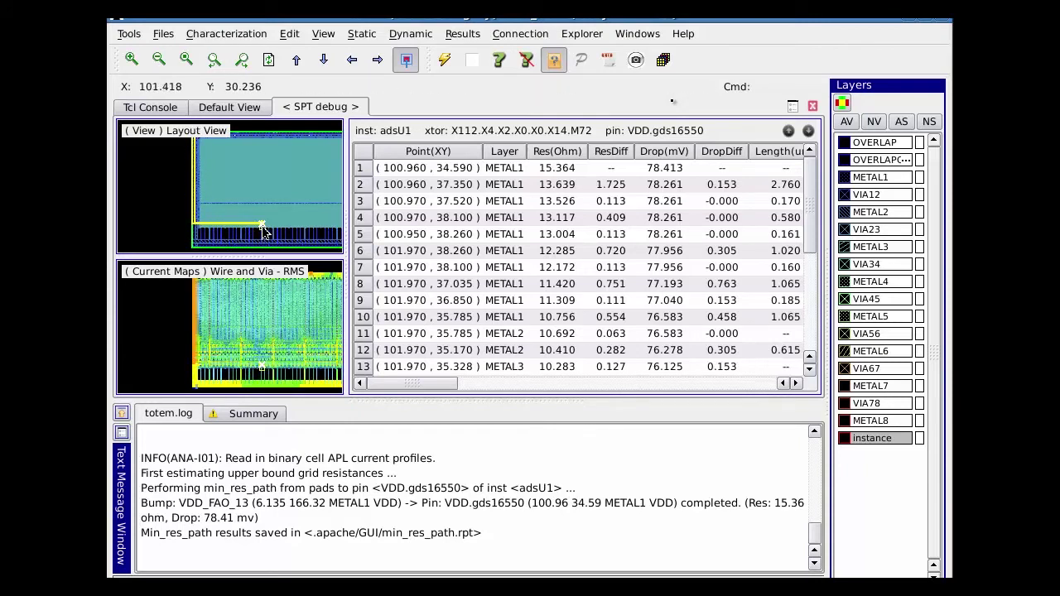
pyautogui.moveTo(808, 172); pyautogui.dragTo(815, 294)
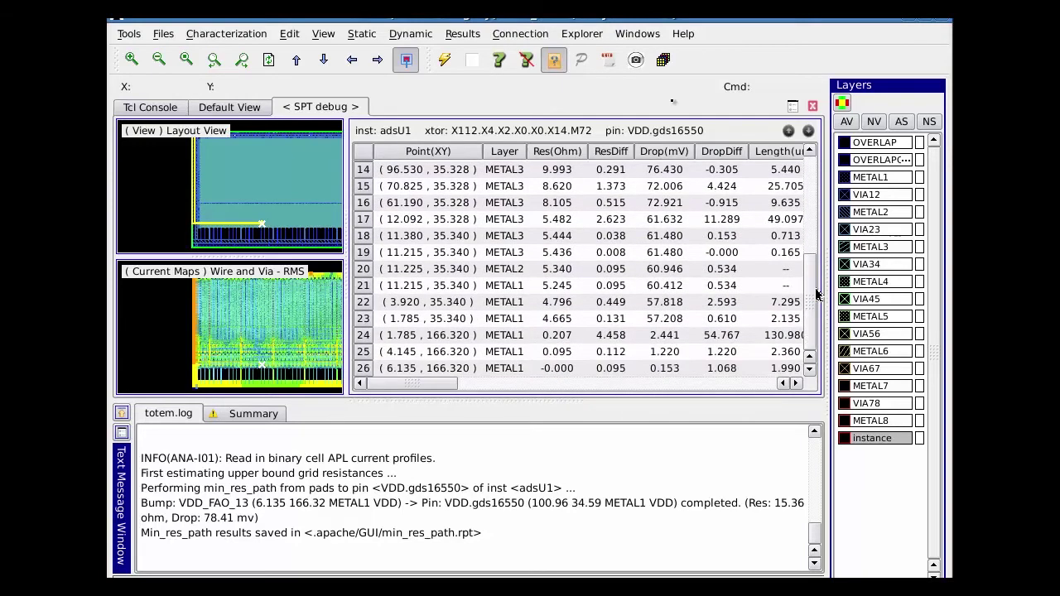
pyautogui.moveTo(812, 215); pyautogui.dragTo(811, 166)
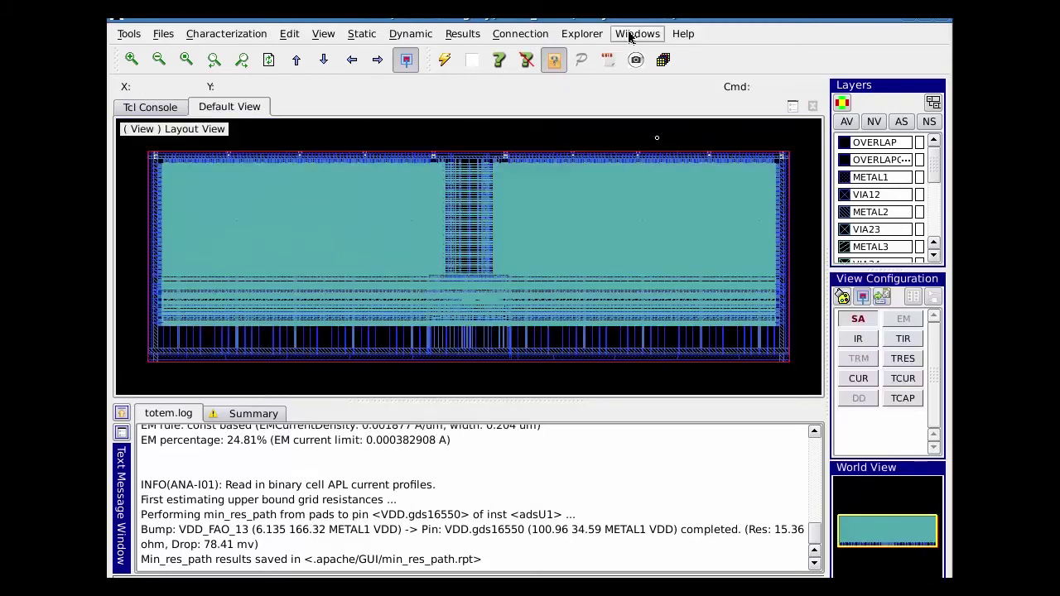
# - Show the < xtorIR debug > multiple frames and scroll the results table sideways
pyautogui.click(638, 33)
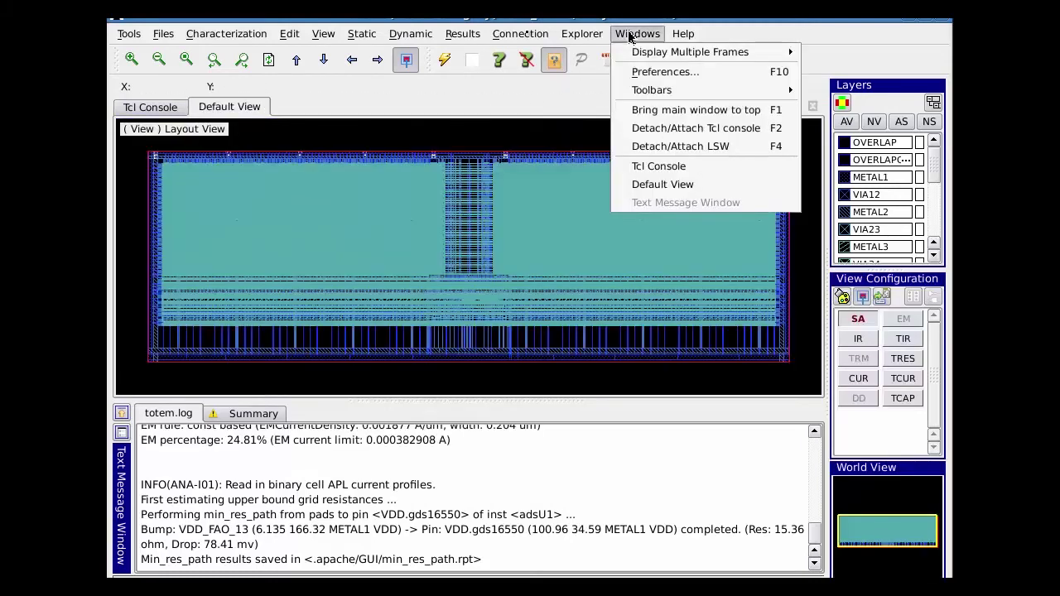
pyautogui.moveTo(642, 54)
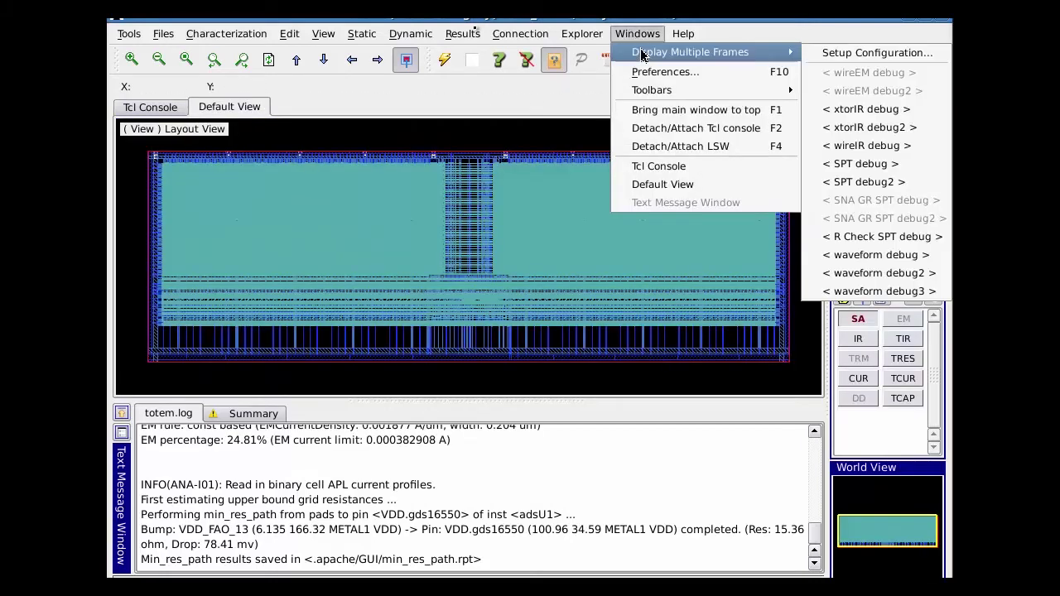
pyautogui.click(892, 115)
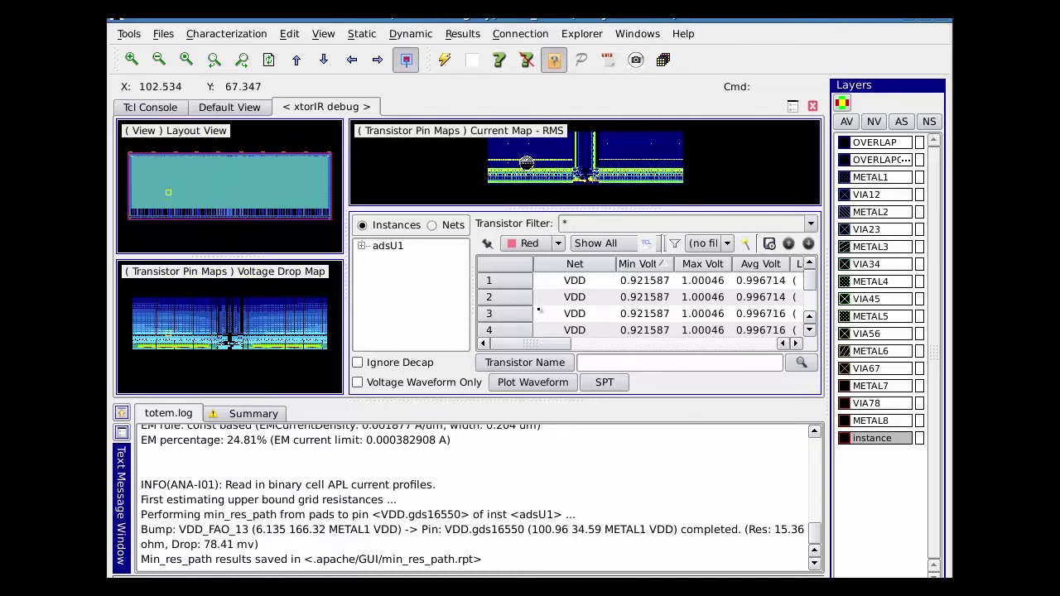
pyautogui.moveTo(568, 351); pyautogui.dragTo(594, 351)
# - Close the xtorIR frames, then try a View A / ECO-list Results B frame setup and cancel it
pyautogui.click(812, 106)
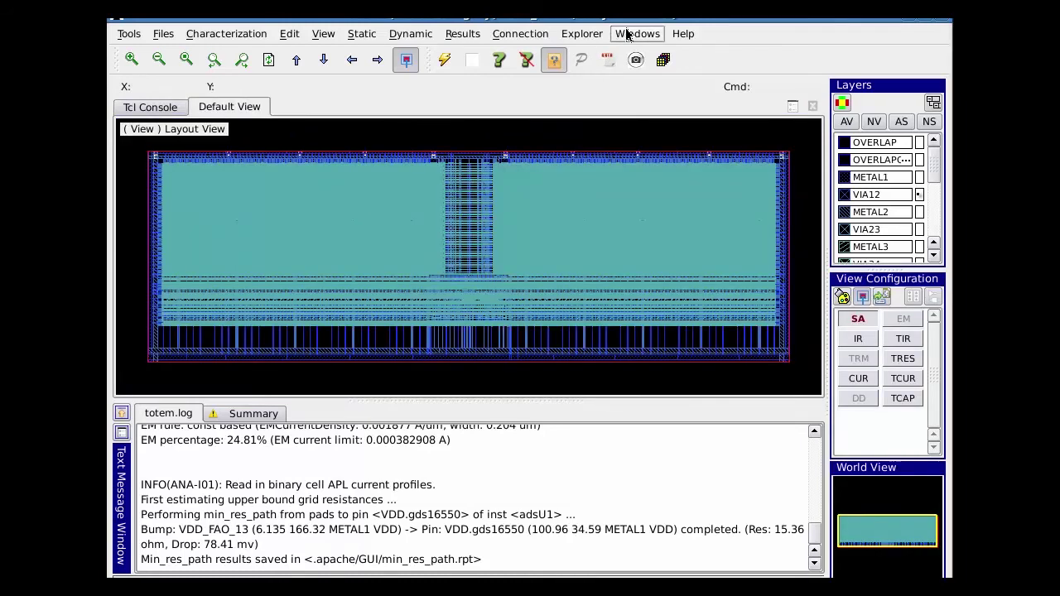
pyautogui.click(636, 33)
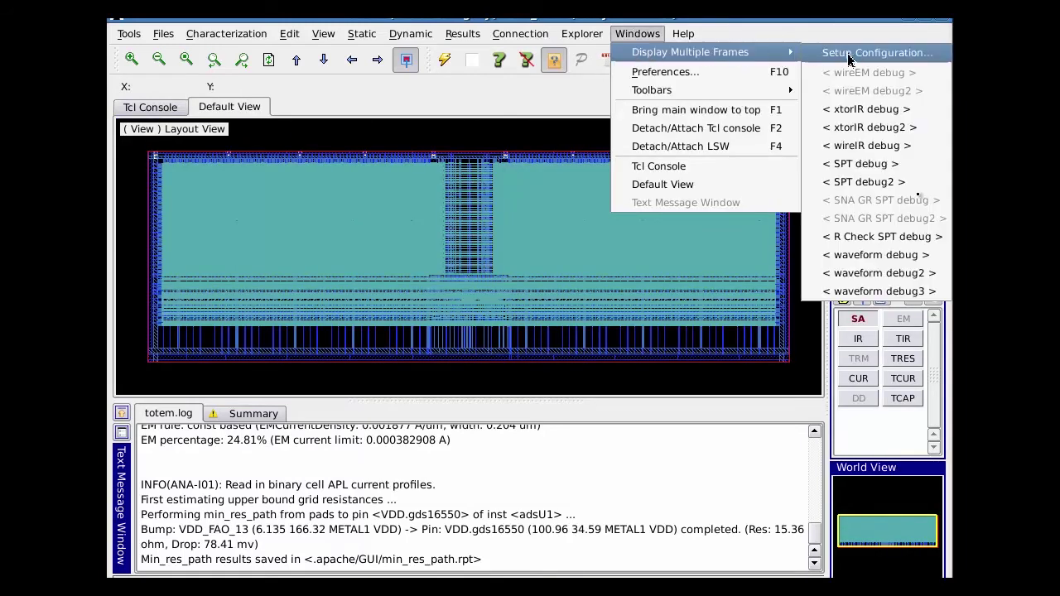
pyautogui.click(847, 53)
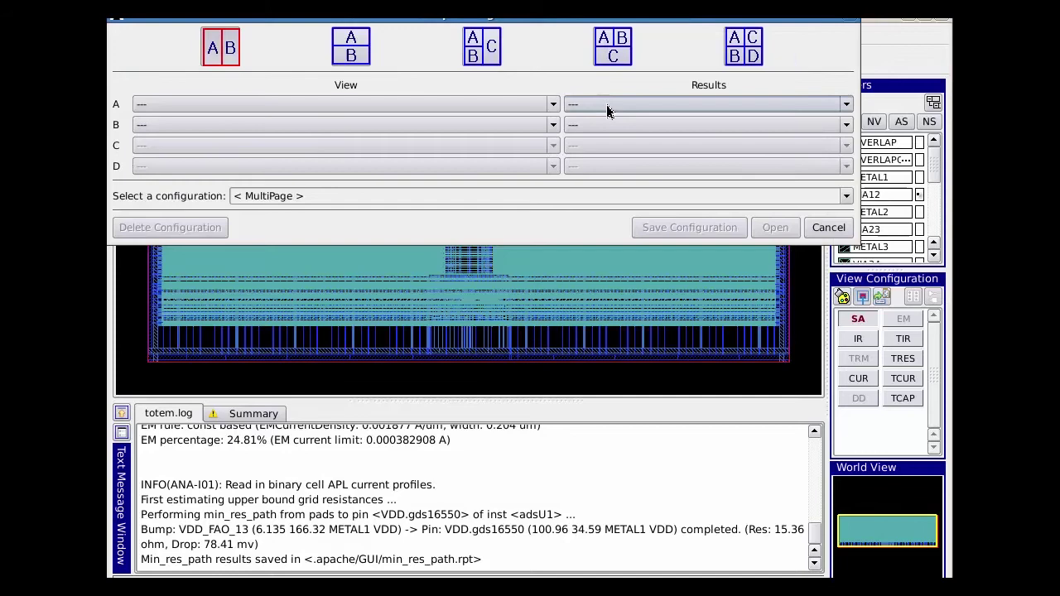
pyautogui.click(553, 105)
pyautogui.press('Escape')
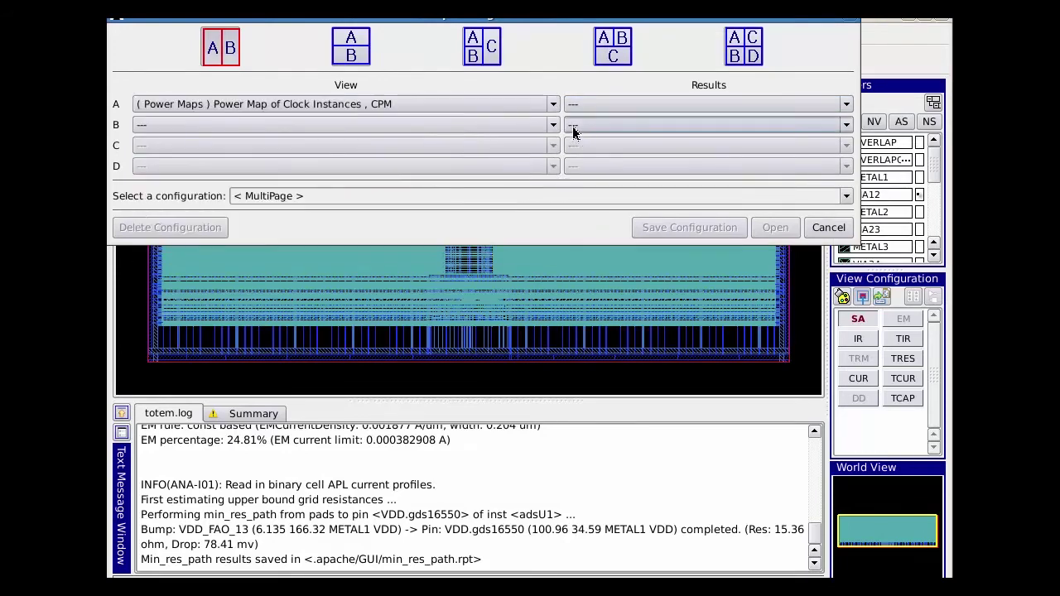
pyautogui.click(846, 124)
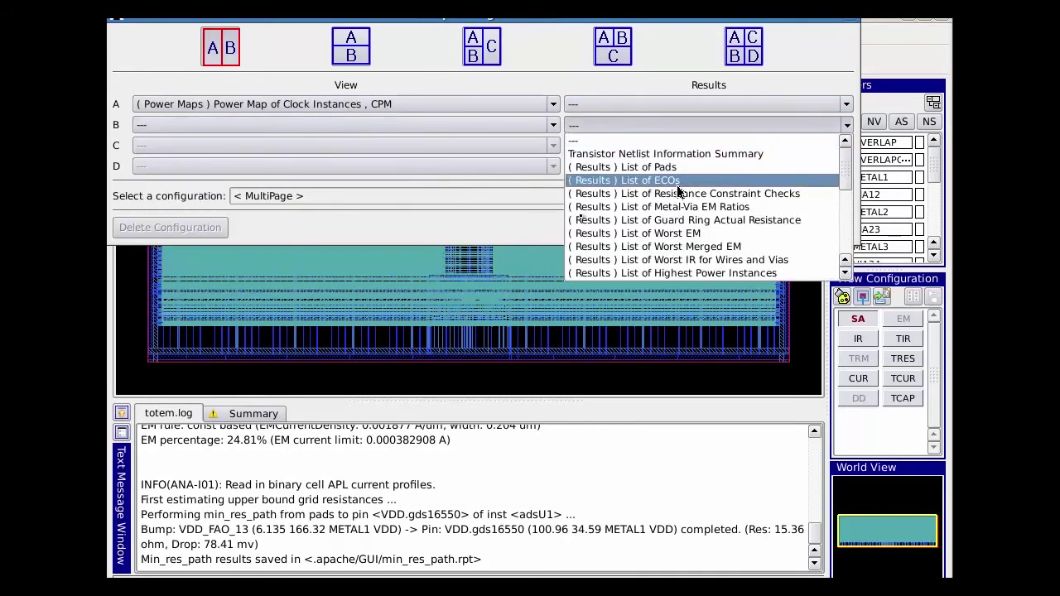
pyautogui.click(766, 179)
pyautogui.click(713, 226)
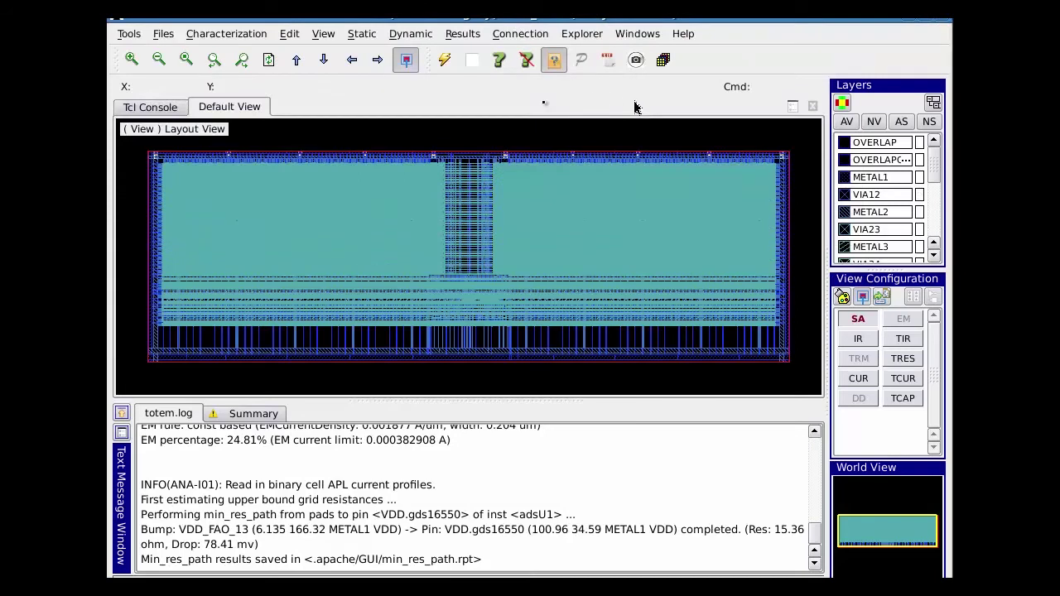